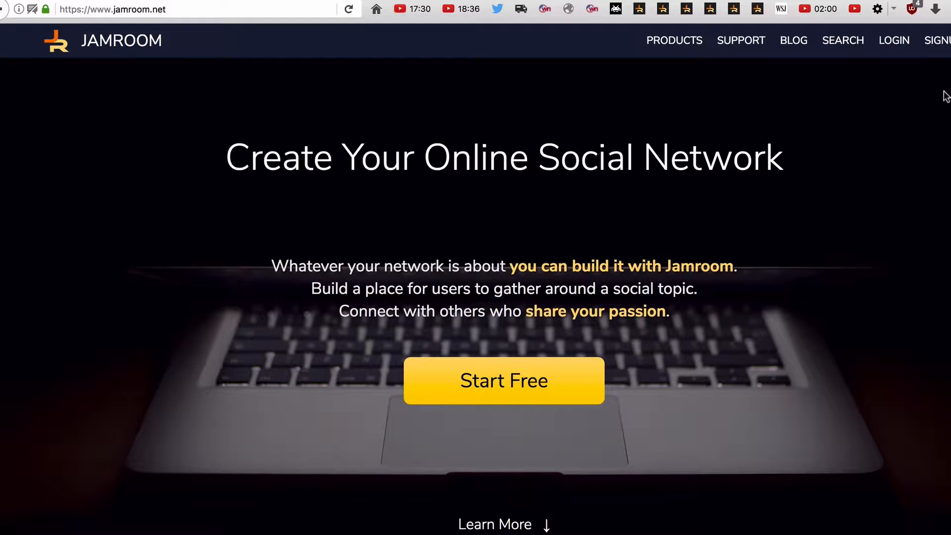
Open the Jamroom sign-up form and fill in the user name apicos and the account's email address.
left_click(938, 41)
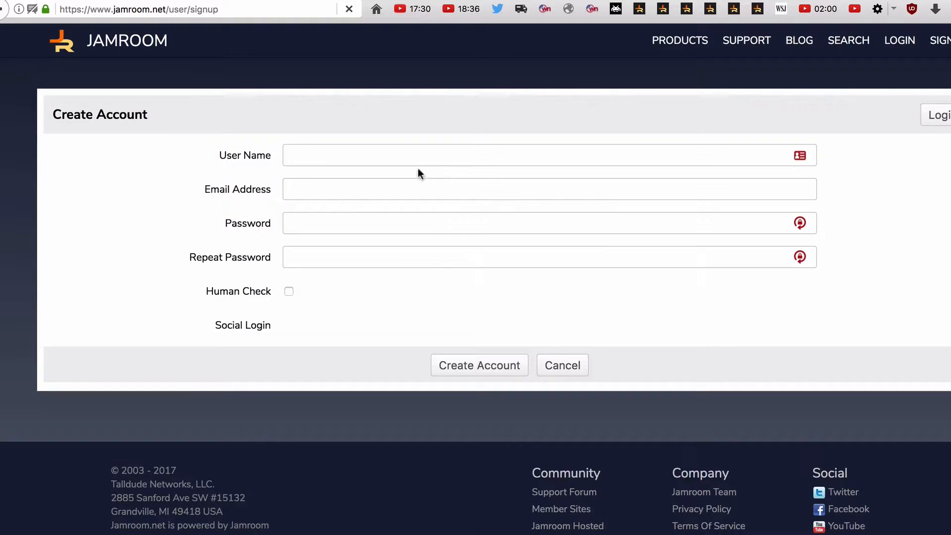
left_click(317, 154)
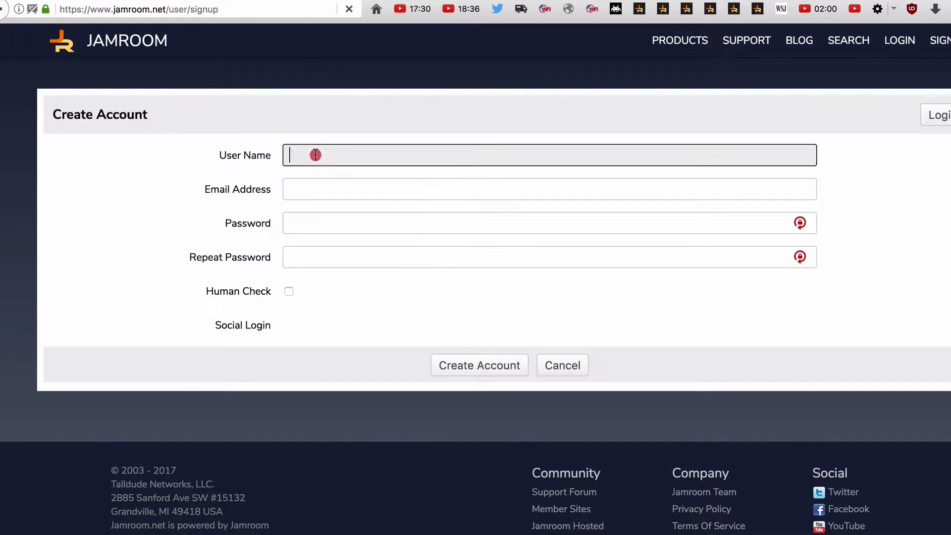
type("apicos")
key("Tab")
type("info")
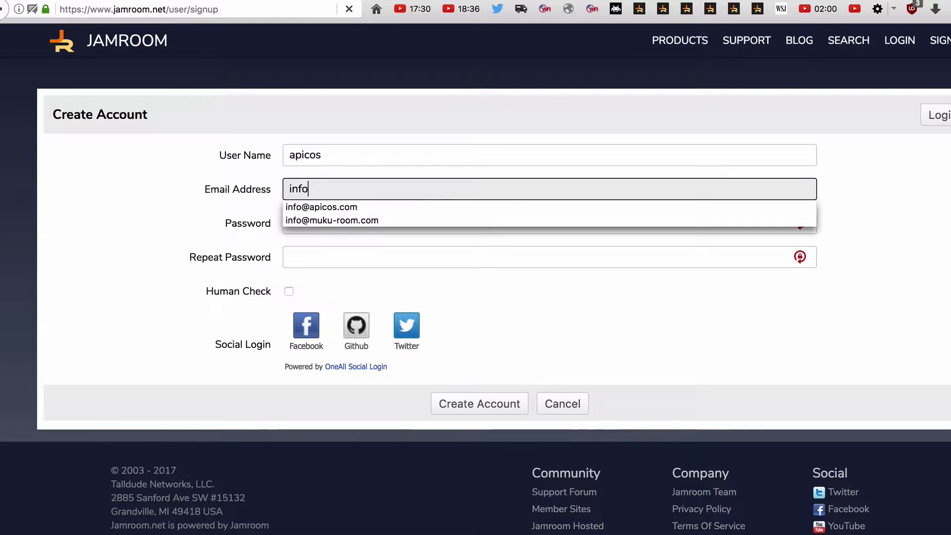
key("Down")
key("Tab")
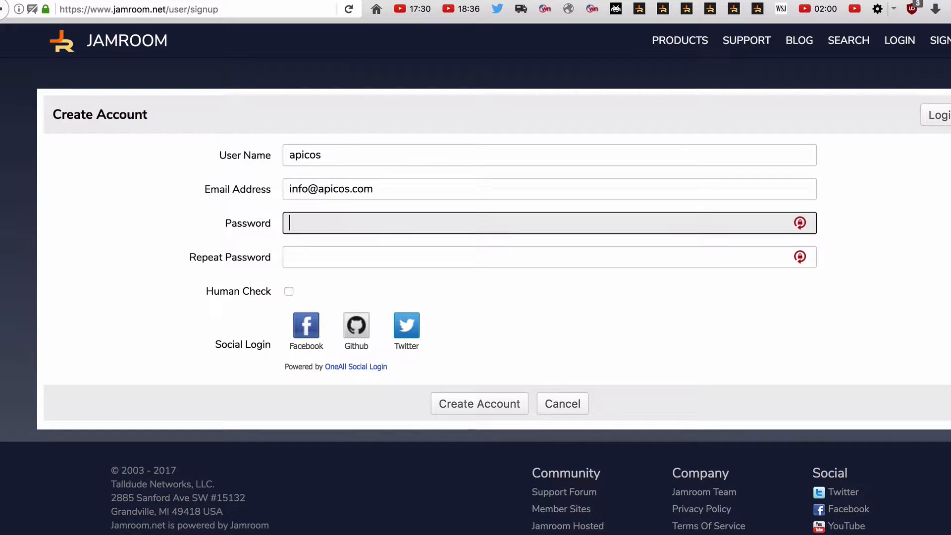
Enter and repeat the account password, enable the human check, and create the account.
type("••••••••")
key("Tab")
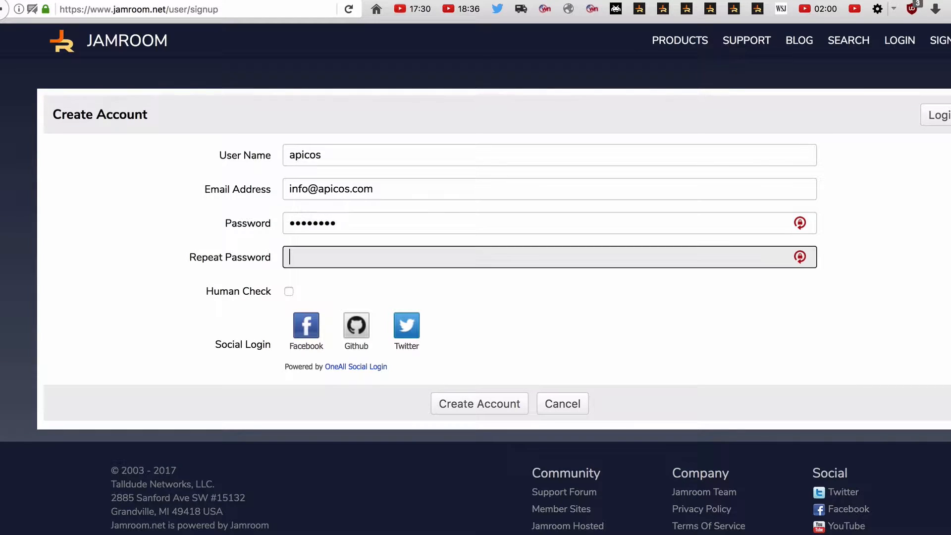
type("••••••••")
key("Tab")
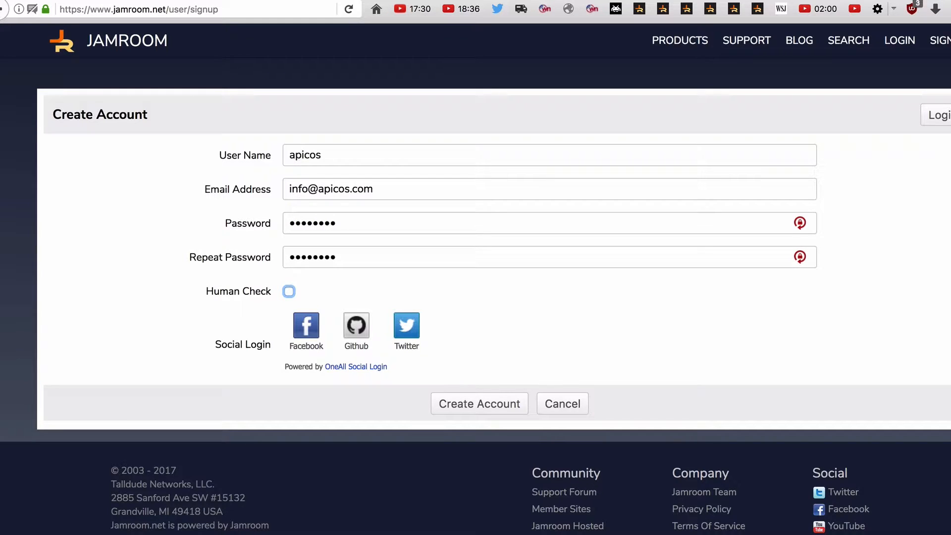
key("space")
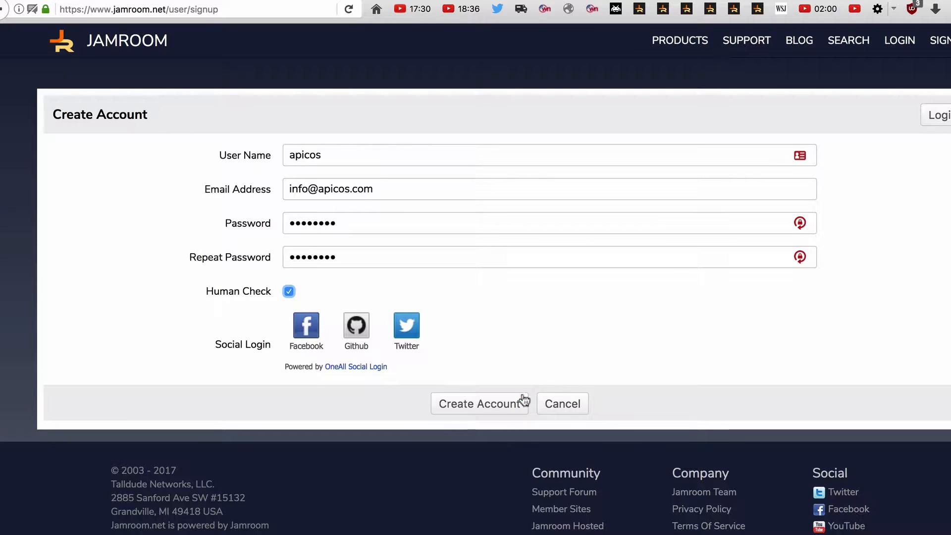
left_click(524, 400)
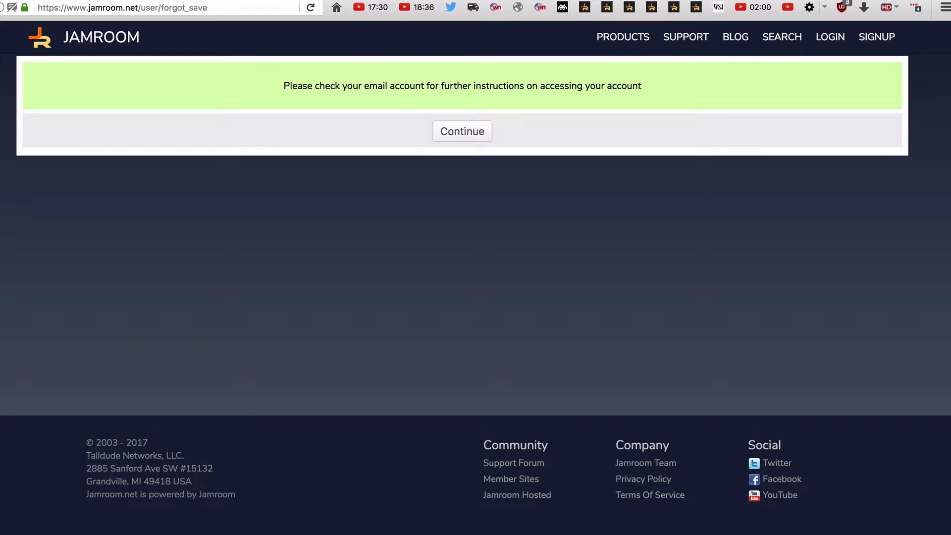
Log in to Jamroom as apicos with the account password.
left_click(827, 37)
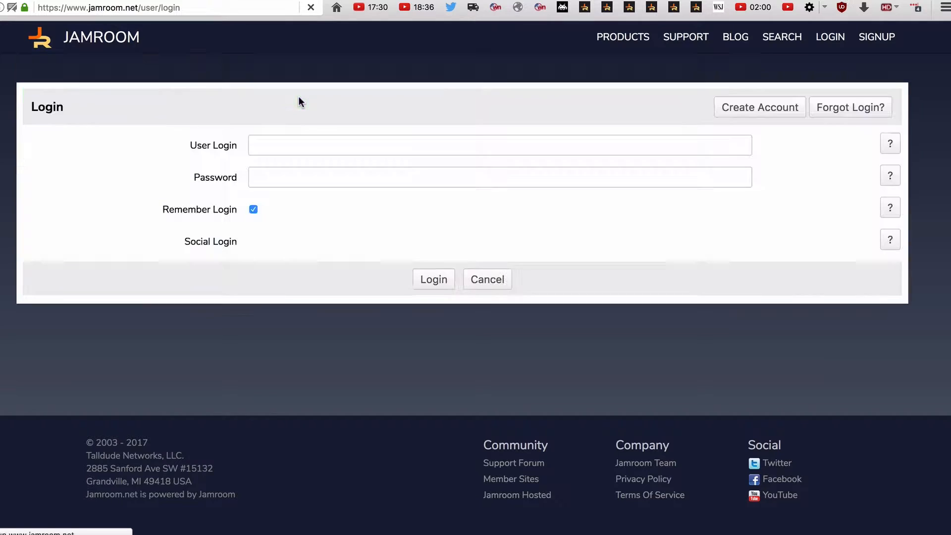
left_click(299, 143)
type("api")
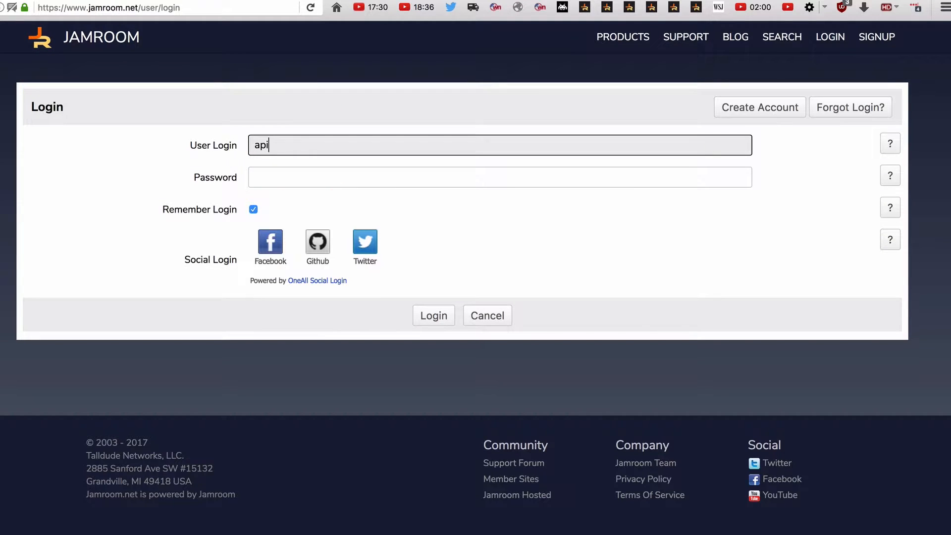
type("cos")
key("Tab")
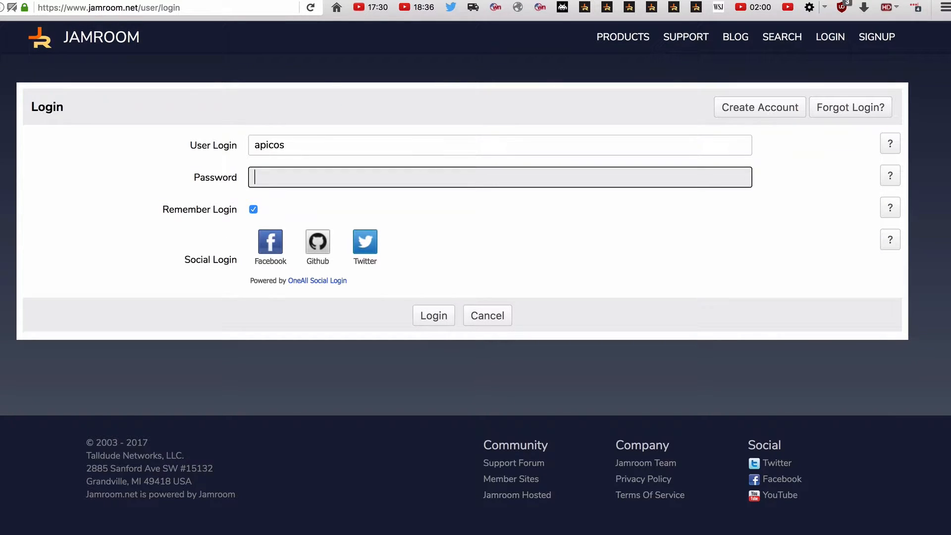
type("••••••••")
key("Return")
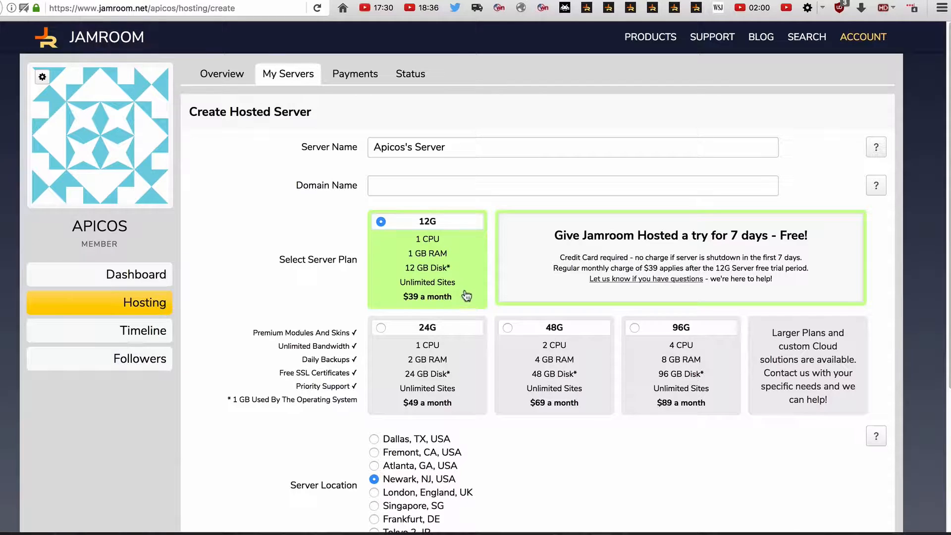
Order a new 12G hosted server in Newark, NJ, USA with the domain name demo.com and proceed through checkout.
left_click(690, 234)
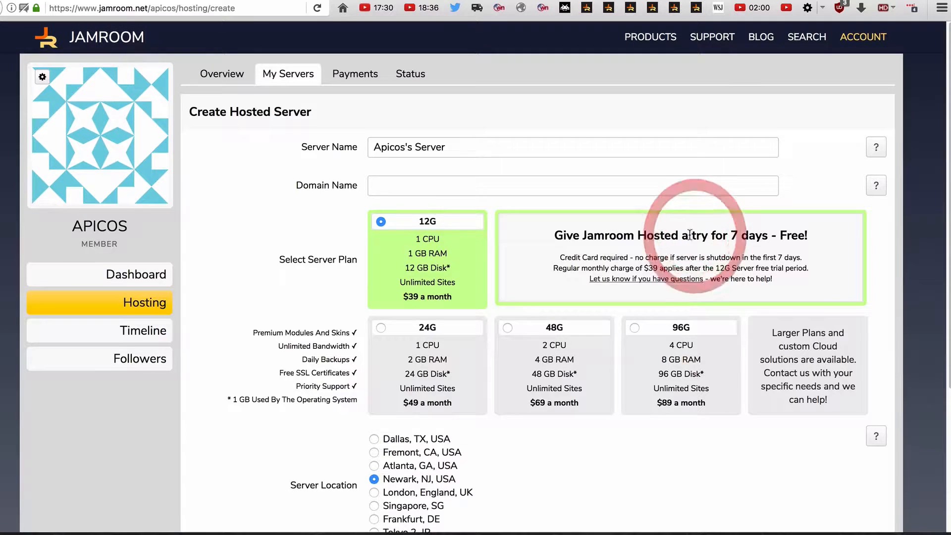
scroll(690, 234, "down", 3)
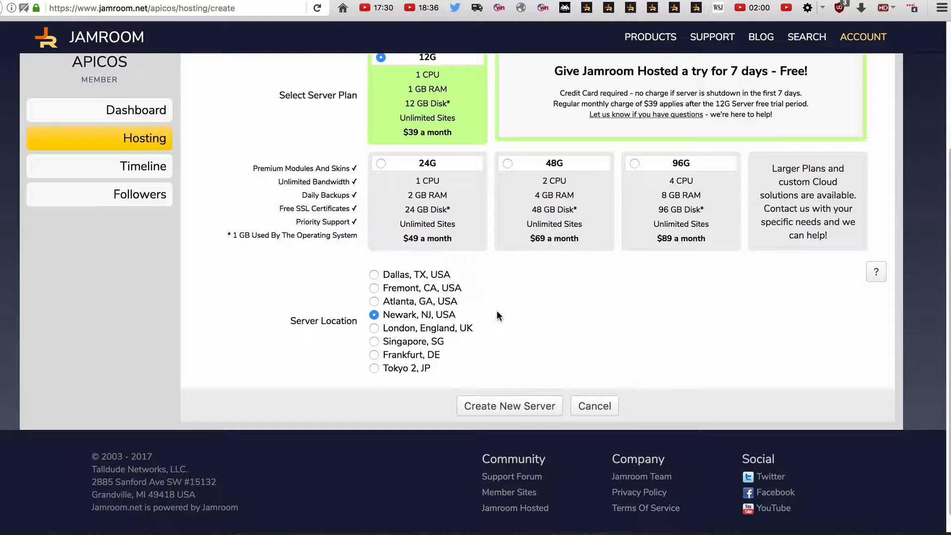
left_click(513, 404)
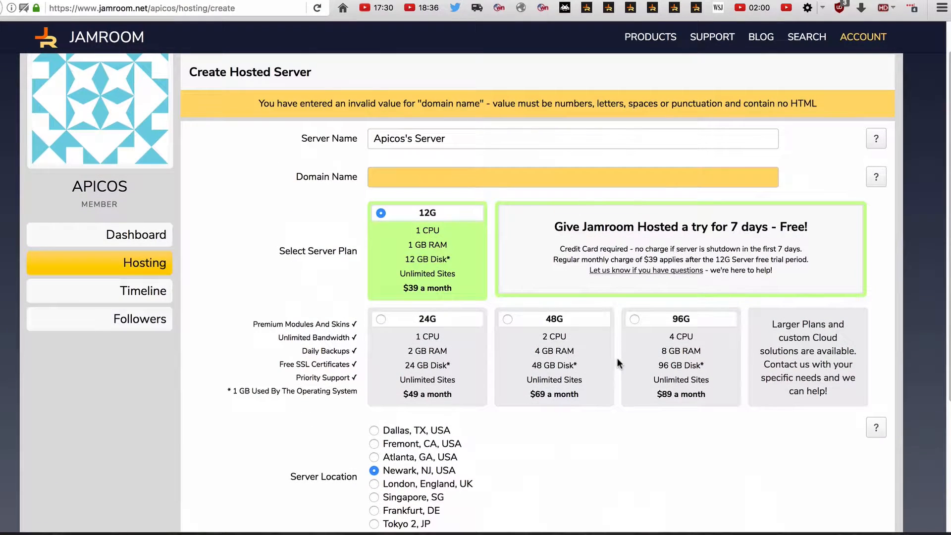
left_click(435, 181)
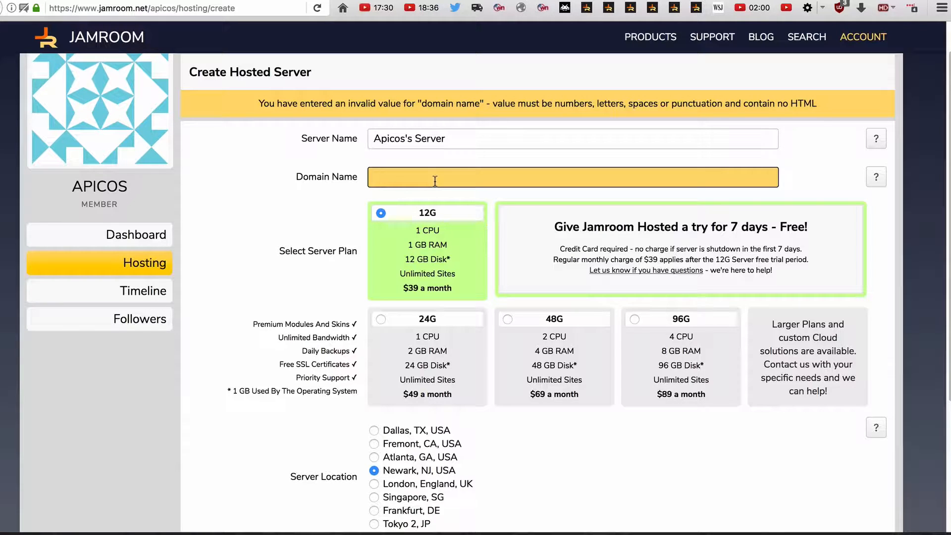
type("demo.com")
scroll(490, 193, "down", 5)
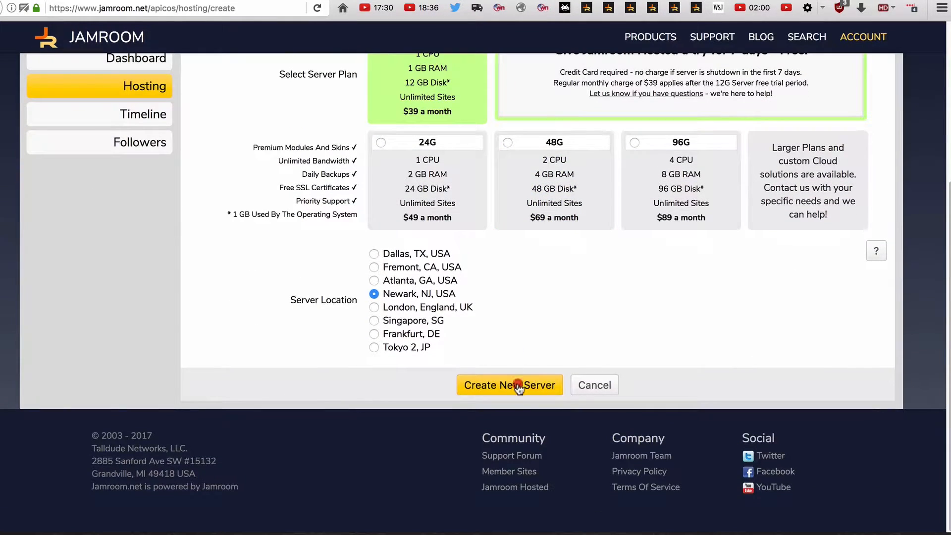
left_click(516, 384)
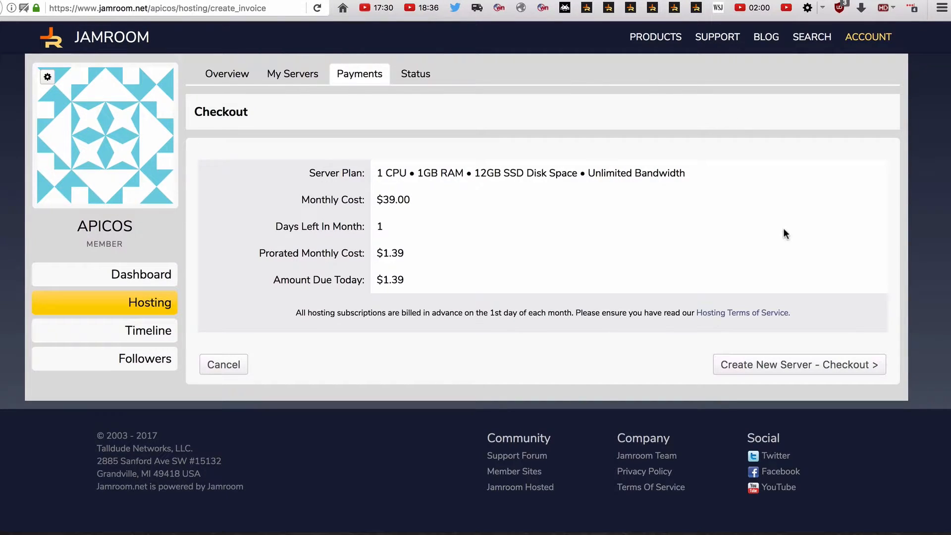
left_click(791, 370)
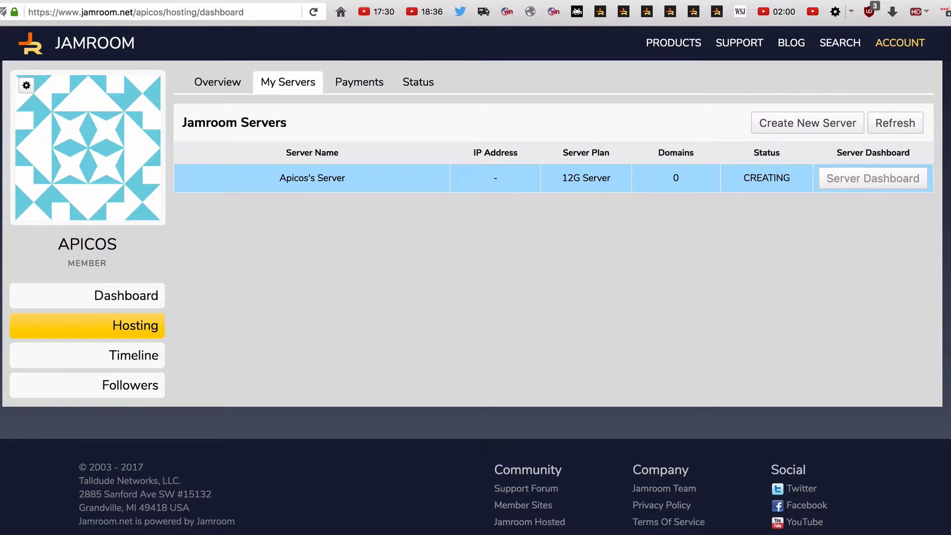
Refresh the list of Jamroom servers and open the dashboard of Apicos's Server.
left_click(910, 124)
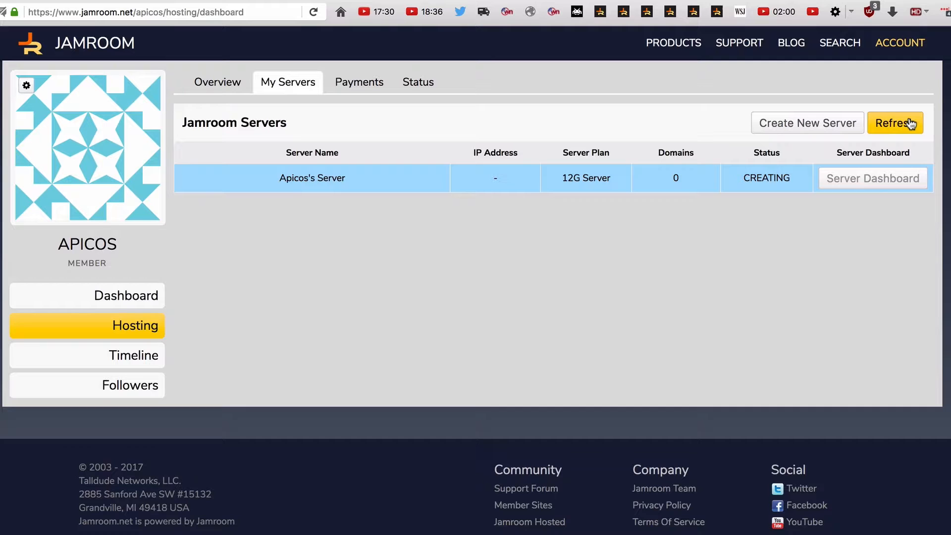
left_click(910, 124)
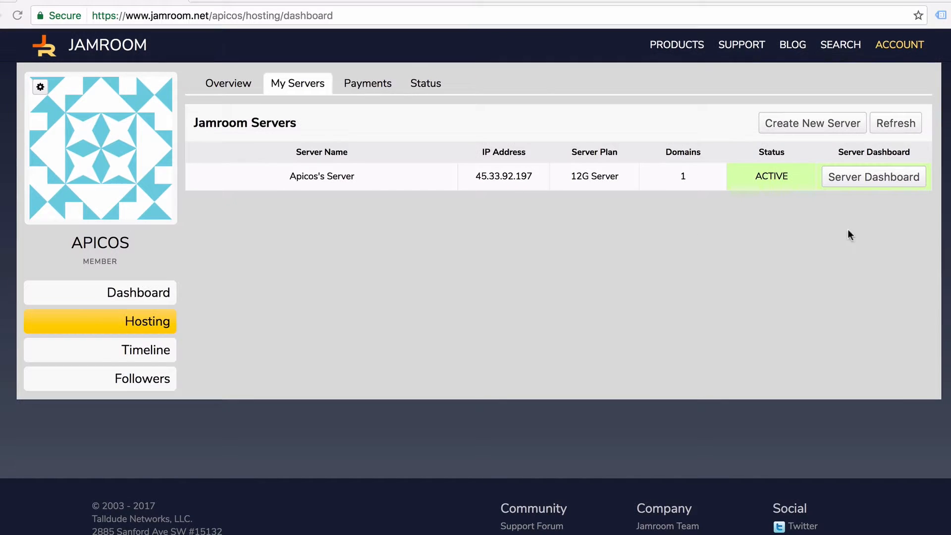
left_click(908, 181)
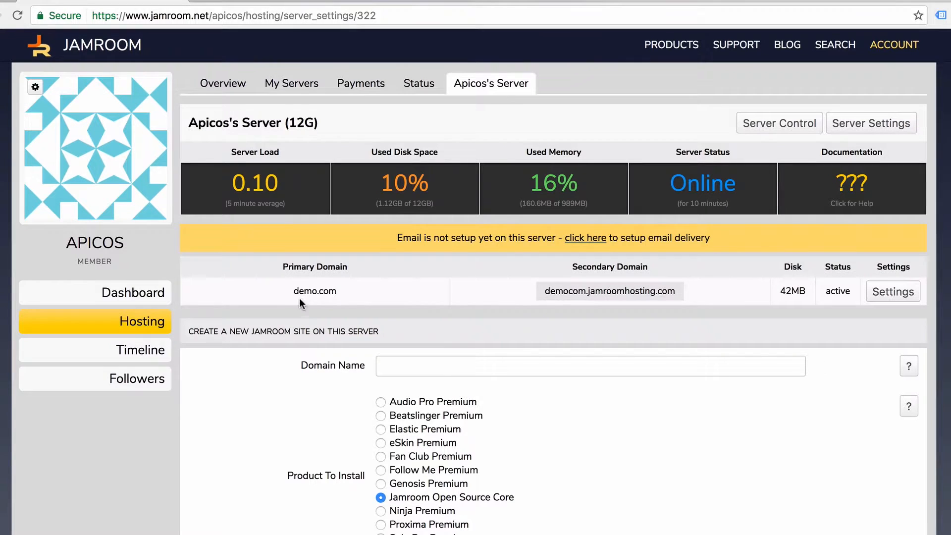
Check the primary domain demo.com and open the site at its secondary domain, democom.jamroomhosting.com.
left_click_drag(280, 290, 338, 292)
left_click(414, 293)
left_click_drag(351, 290, 292, 291)
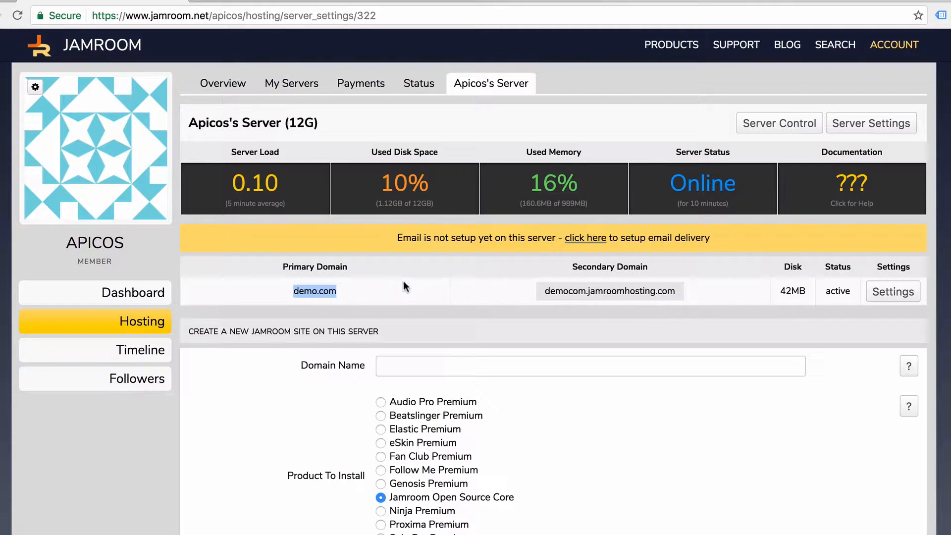
right_click(616, 297)
left_click(627, 297)
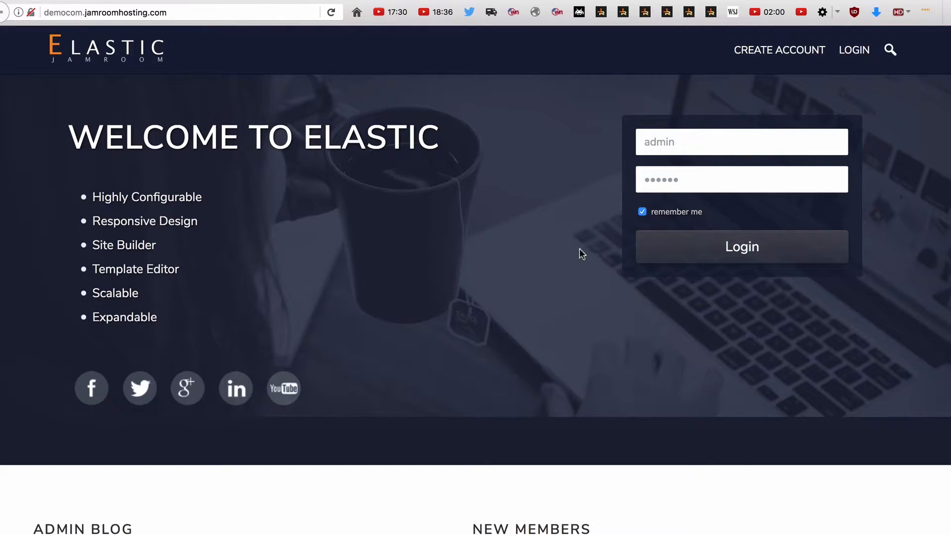
Start an account on the new Elastic site with the user name admin and the administrator's email address.
left_click(791, 53)
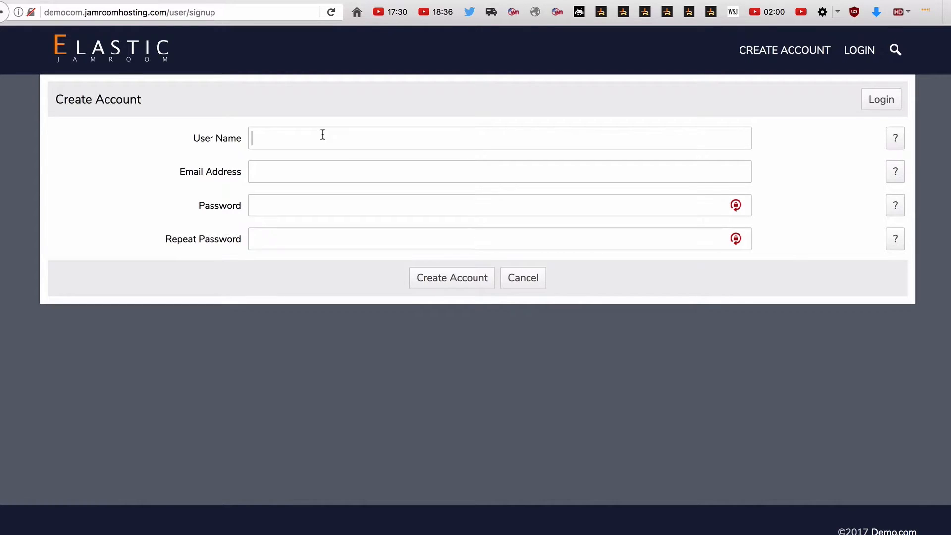
type("admin")
key("Tab")
key("Down")
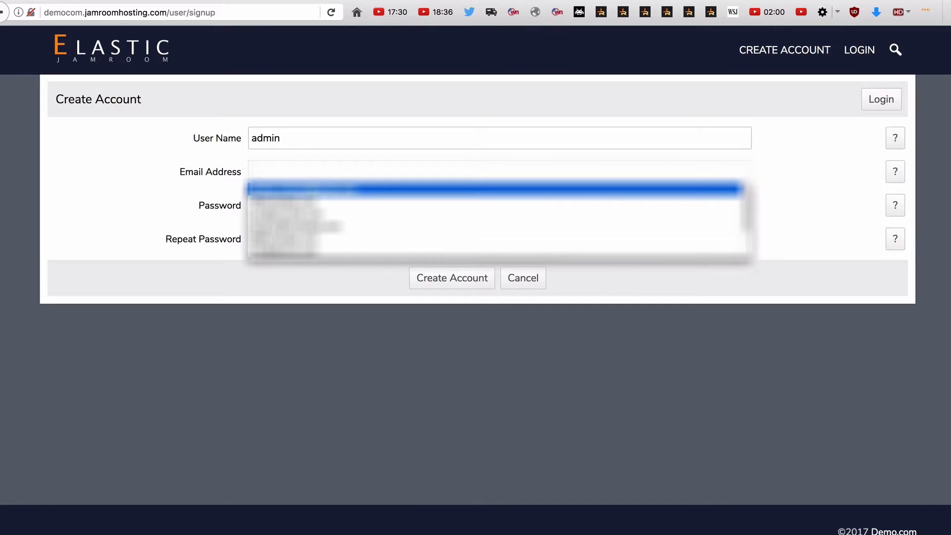
key("Tab")
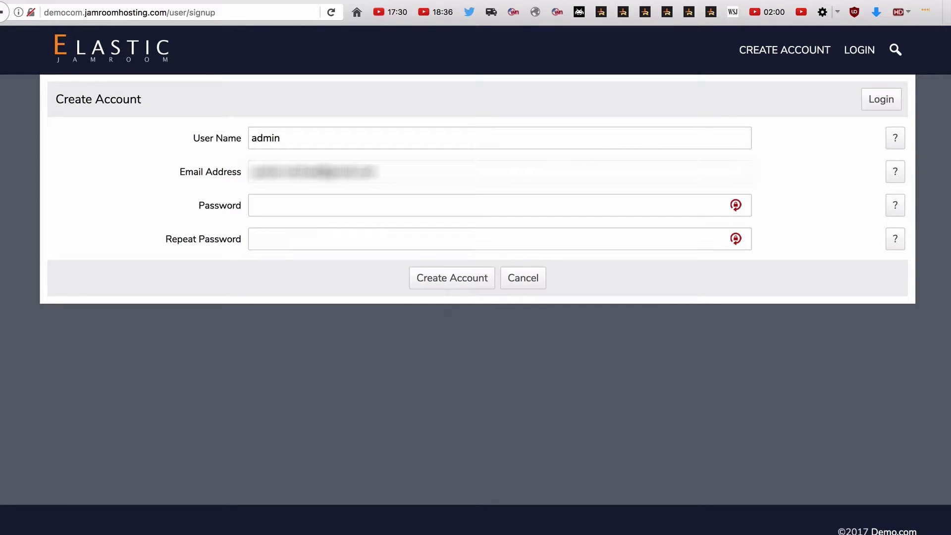
Enter and repeat the admin account password, create the account, and continue to the System Check.
type("passwordpassword")
left_click(464, 279)
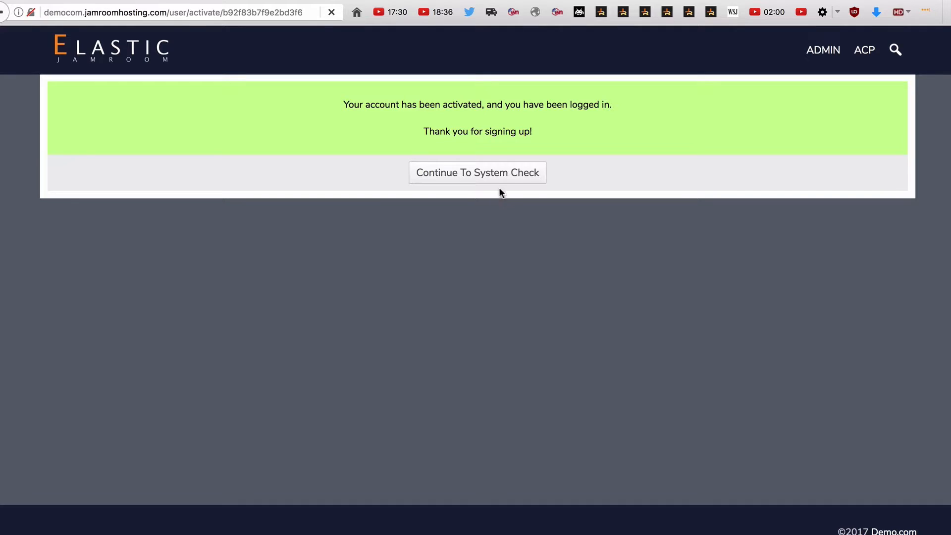
left_click(494, 183)
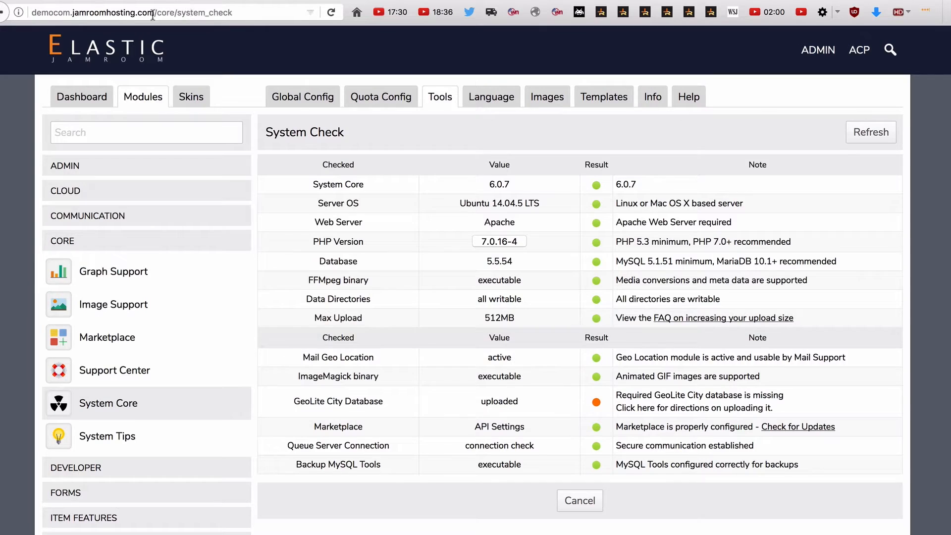
Return to the Apicos's Server dashboard on Jamroom and open the email delivery setup.
left_click_drag(155, 13, 71, 12)
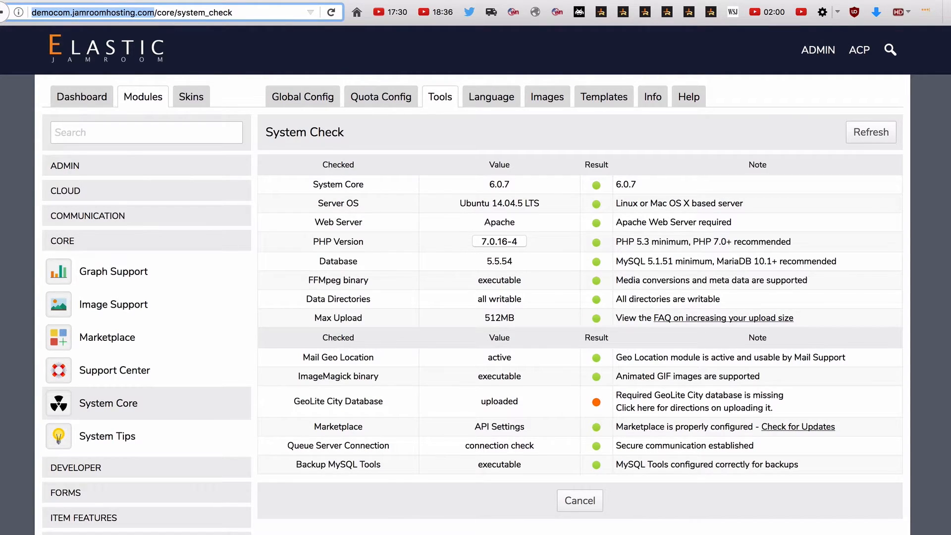
left_click(138, 1)
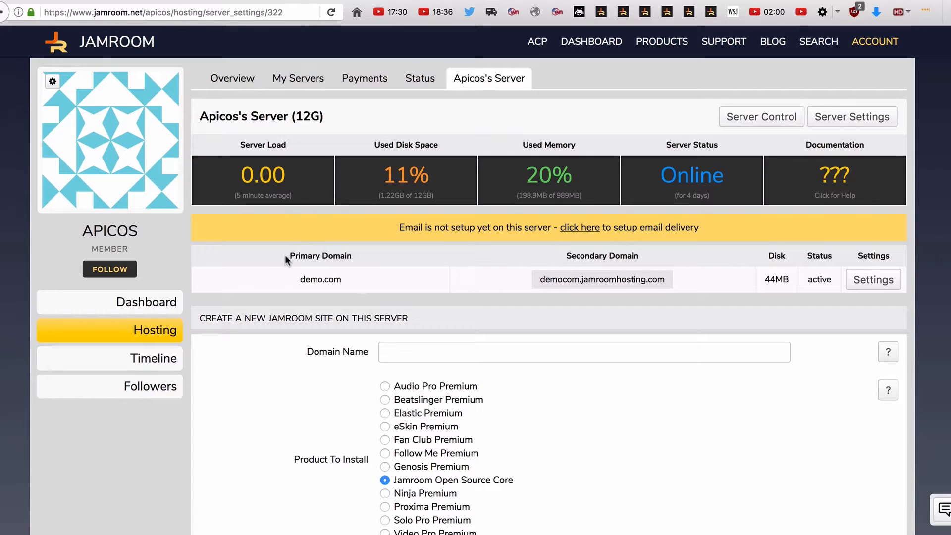
left_click_drag(284, 282, 373, 280)
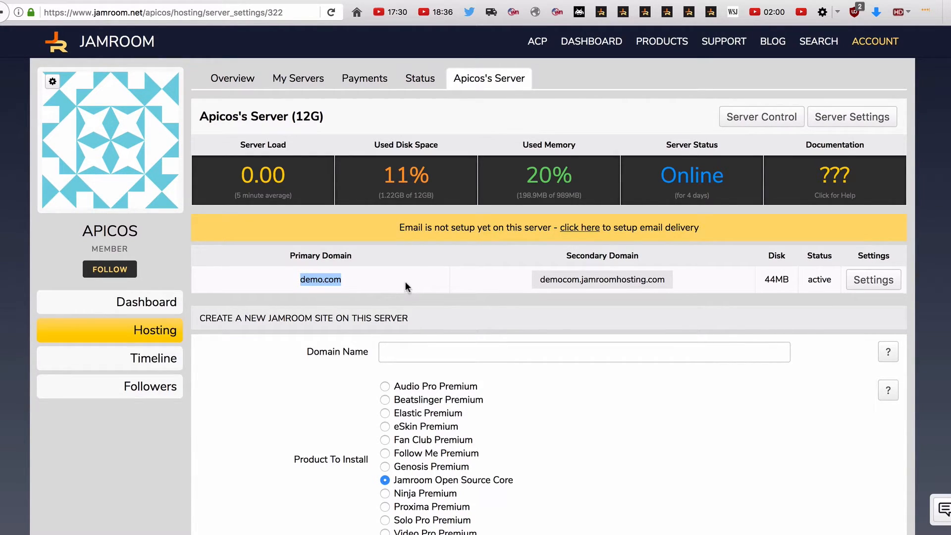
left_click(589, 233)
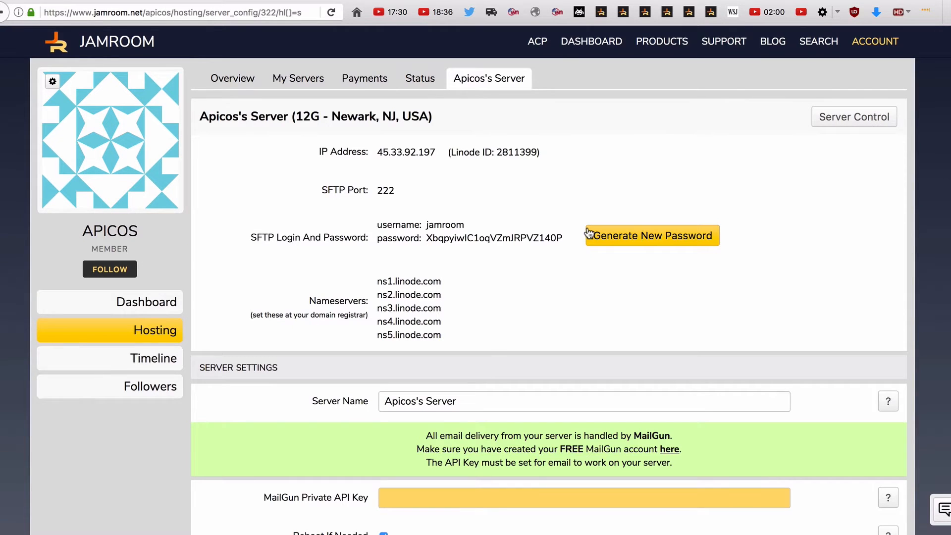
Examine the MailGun Private API Key setting and show its help text.
scroll(589, 232, "down", 3)
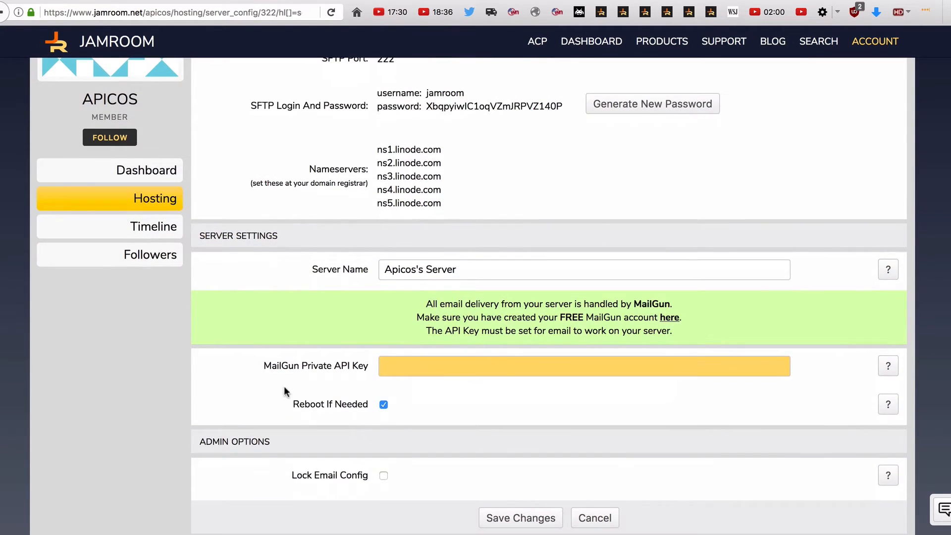
left_click_drag(268, 368, 314, 369)
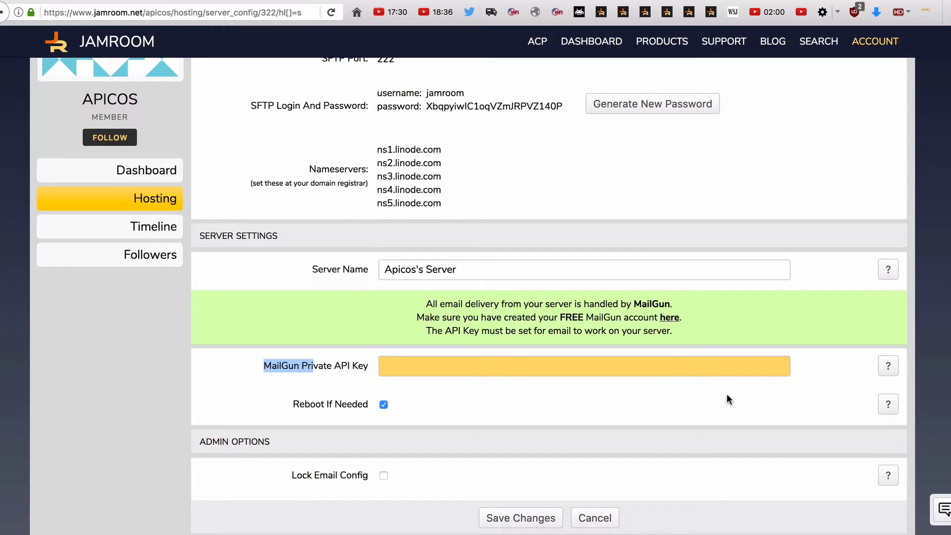
left_click(880, 367)
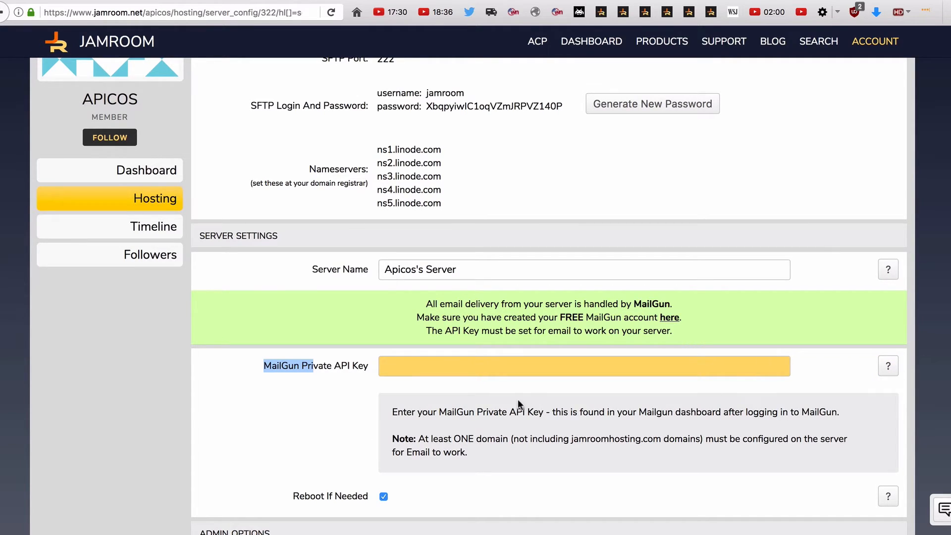
left_click(306, 363)
left_click_drag(299, 365, 334, 365)
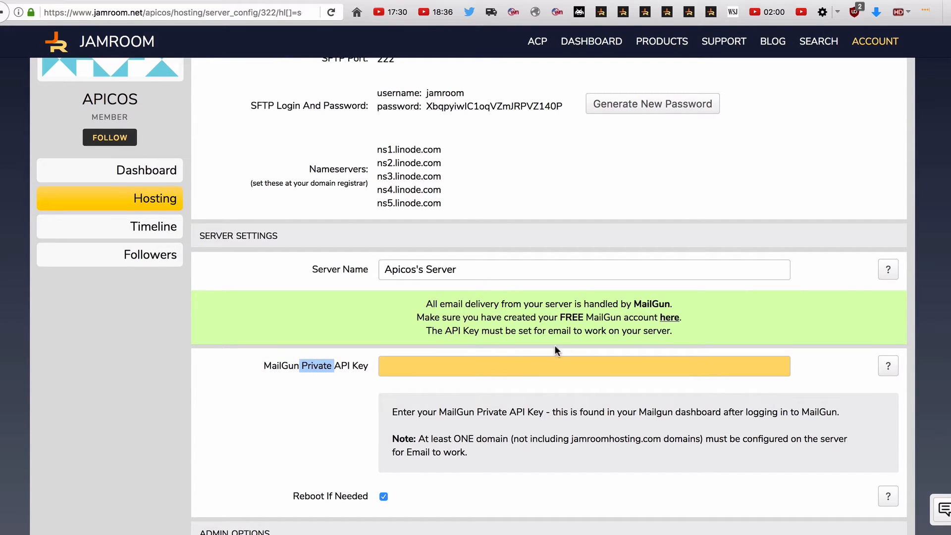
View the linked MailGun website and return to the MailGun Private API Key field in the server settings.
left_click(672, 318)
left_click(259, 1)
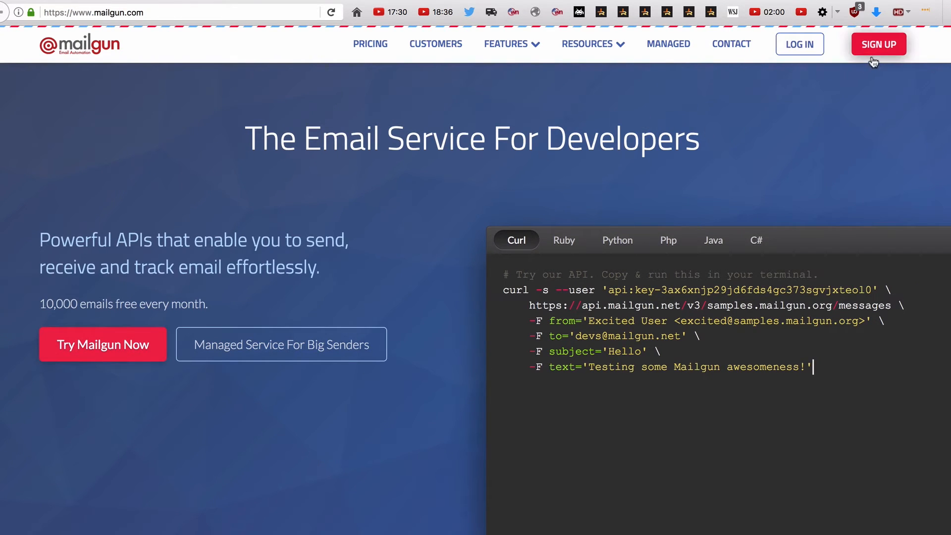
left_click(135, 1)
left_click(407, 369)
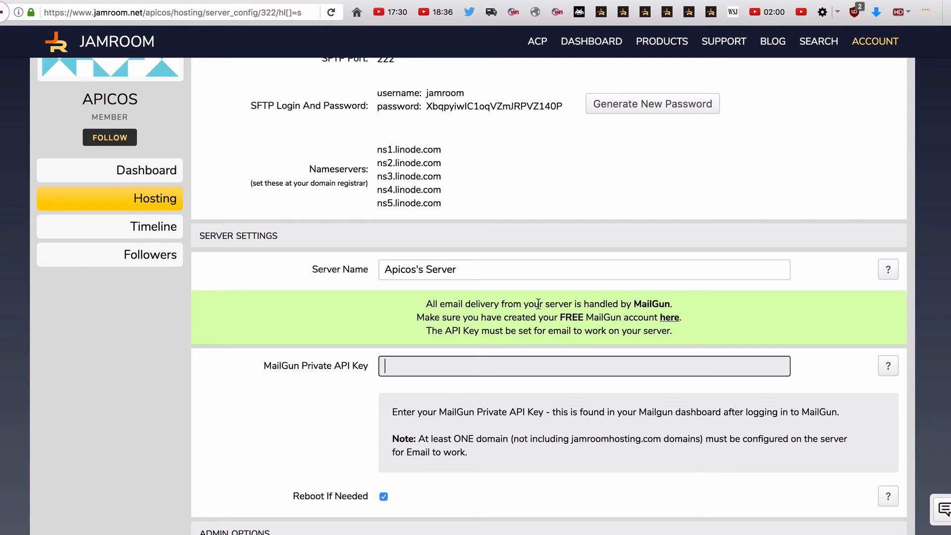
scroll(543, 304, "down", 3)
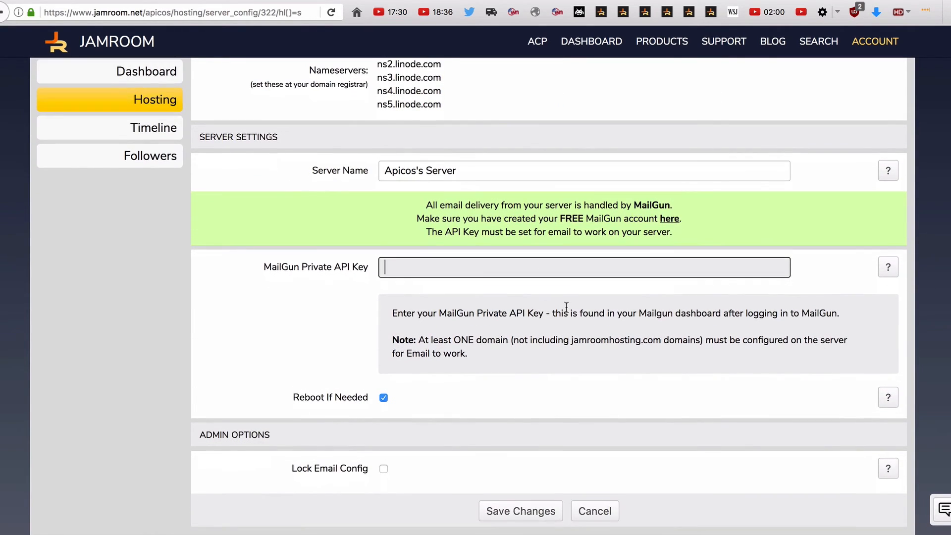